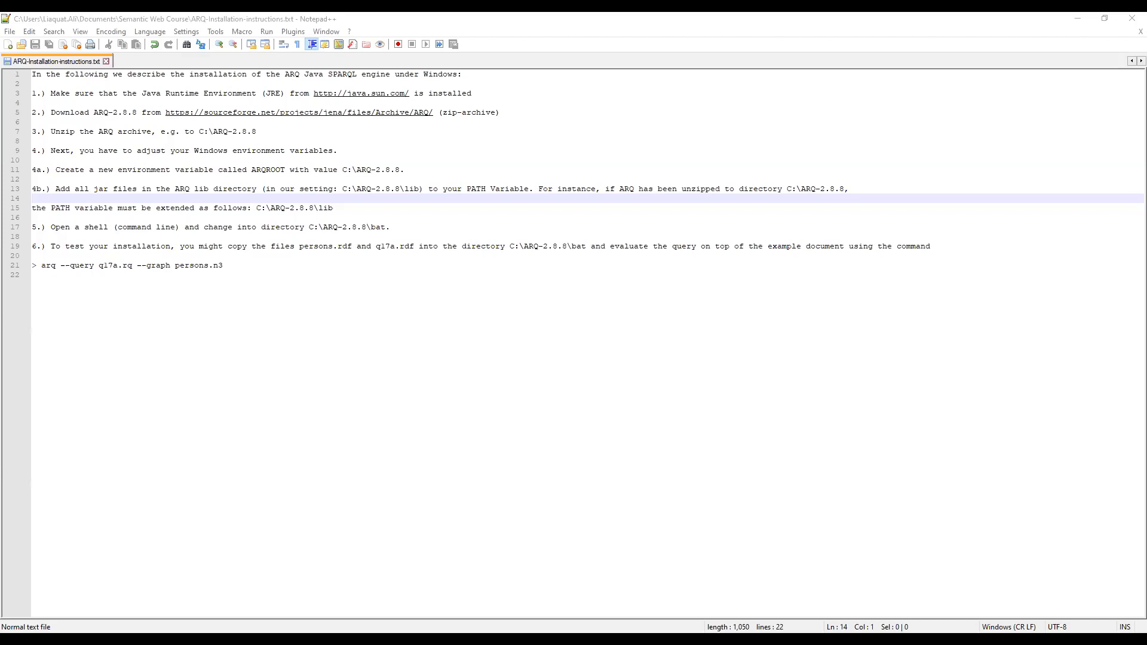
- Switch to the browser and look over the Jena project's summary page on SourceForge, including its recent release activity
{"action": "key", "text": "alt+Tab"}
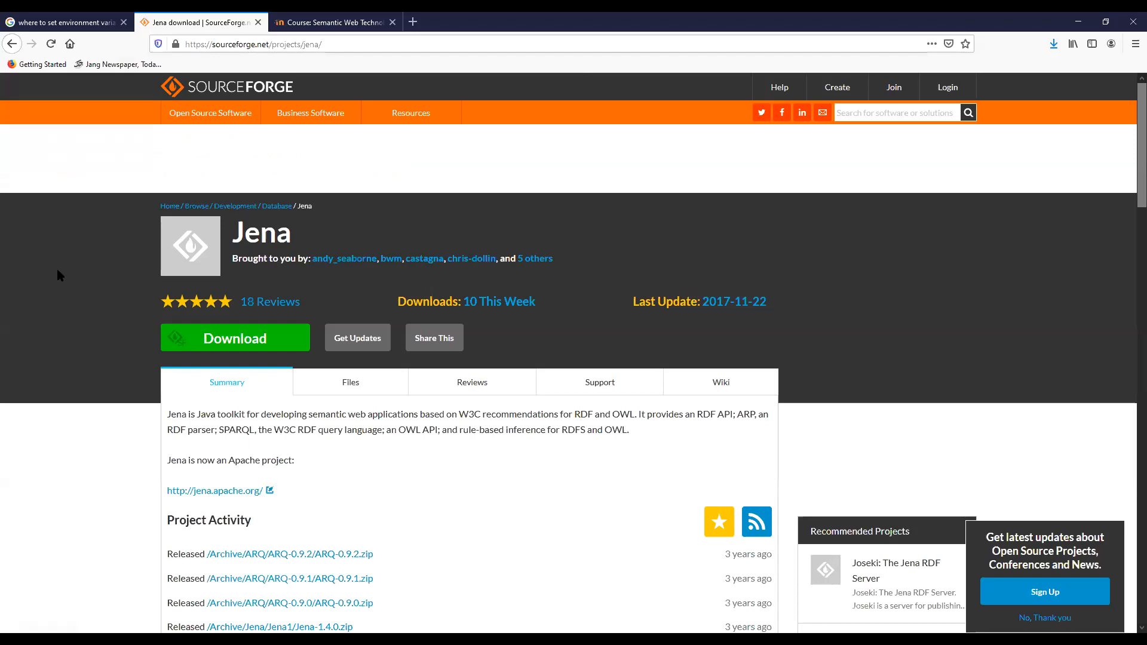
{"action": "scroll", "coordinate": [57, 275], "scroll_direction": "down", "scroll_amount": 2}
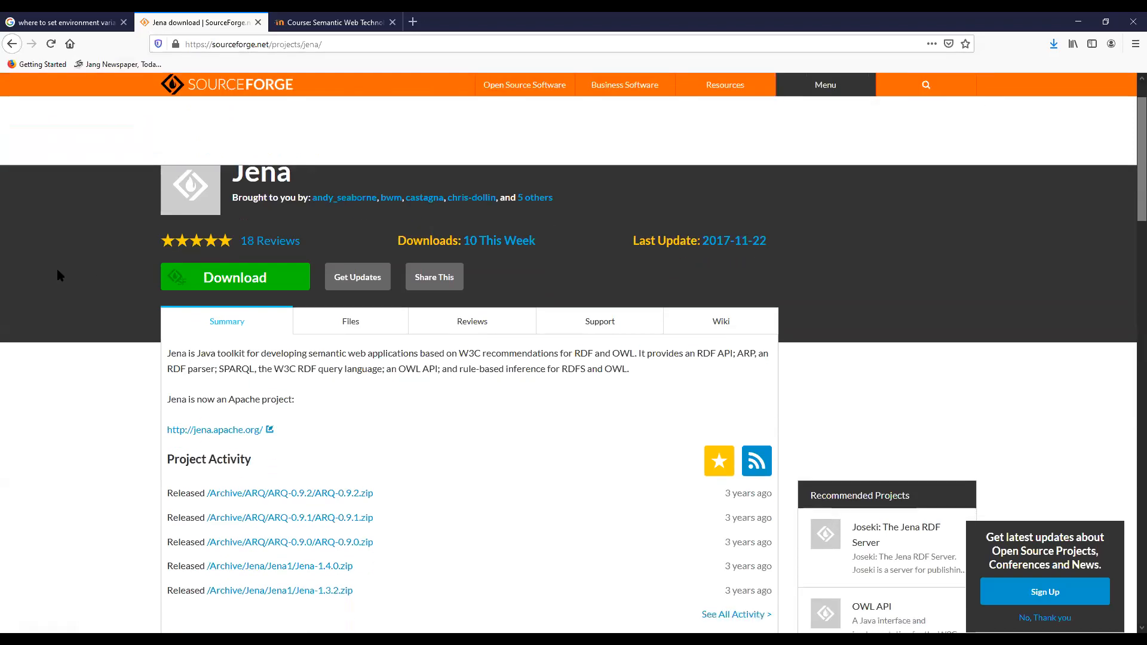
{"action": "scroll", "coordinate": [57, 272], "scroll_direction": "down", "scroll_amount": 1}
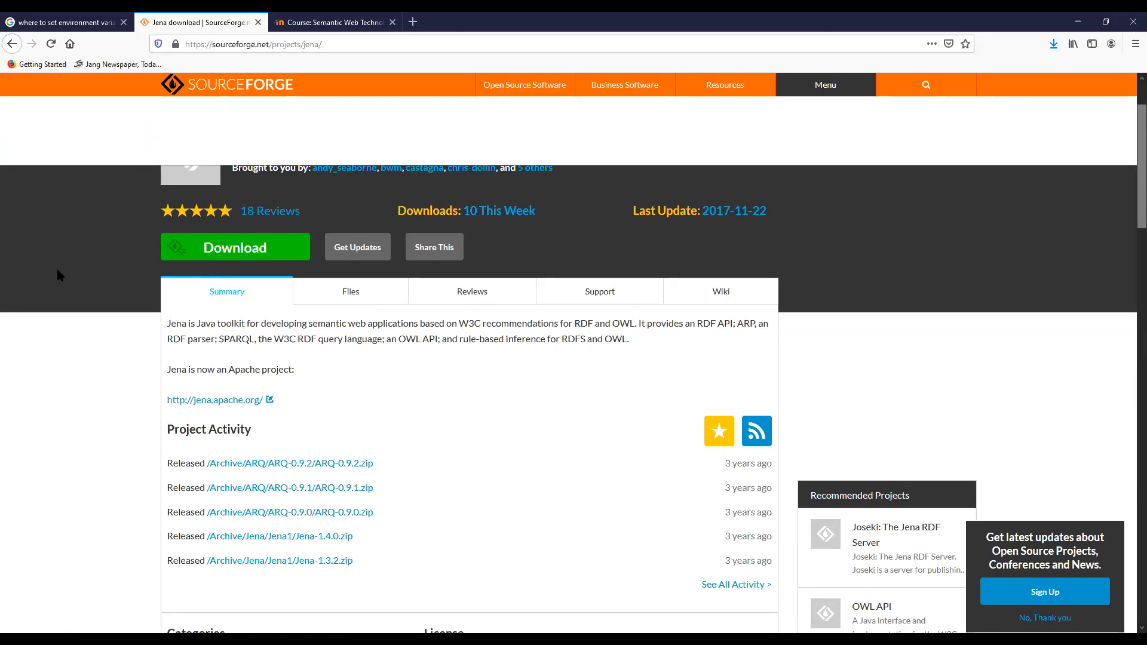
{"action": "scroll", "coordinate": [57, 275], "scroll_direction": "down", "scroll_amount": 2}
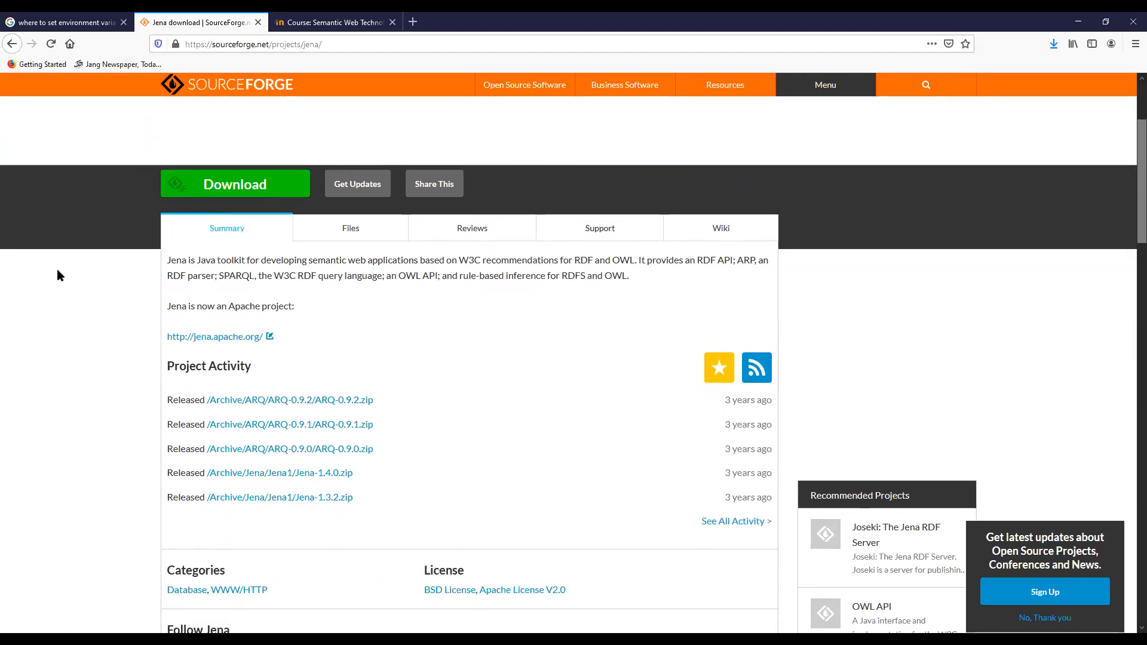
{"action": "scroll", "coordinate": [58, 275], "scroll_direction": "down", "scroll_amount": 8}
{"action": "scroll", "coordinate": [58, 275], "scroll_direction": "up", "scroll_amount": 8}
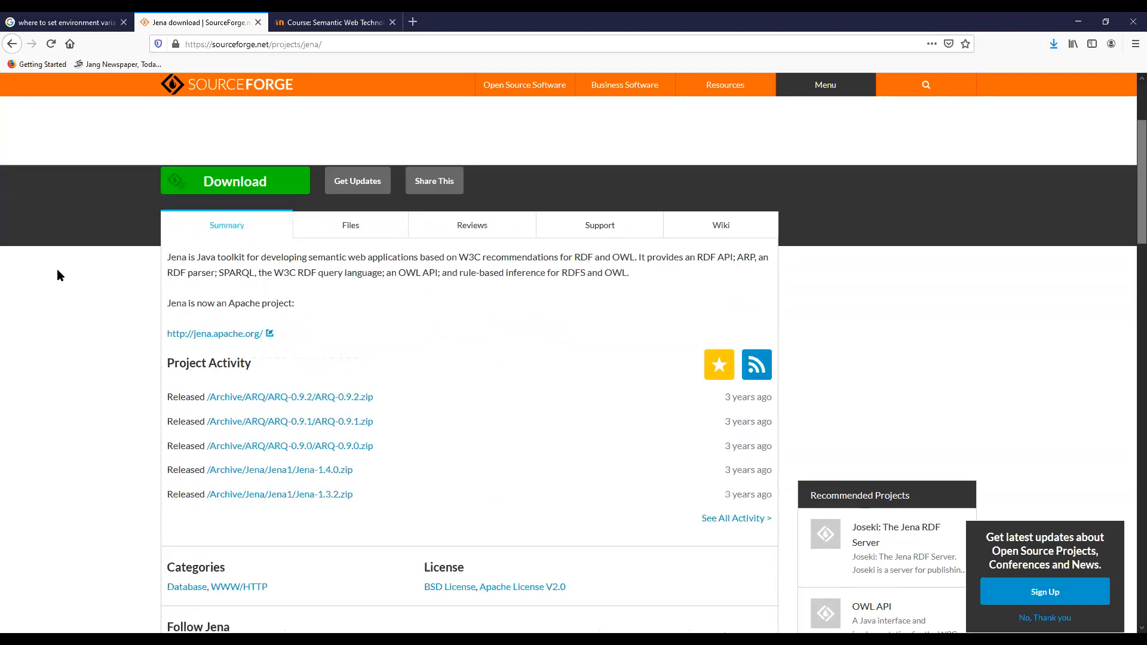
{"action": "scroll", "coordinate": [58, 275], "scroll_direction": "up", "scroll_amount": 5}
{"action": "scroll", "coordinate": [57, 275], "scroll_direction": "down", "scroll_amount": 2}
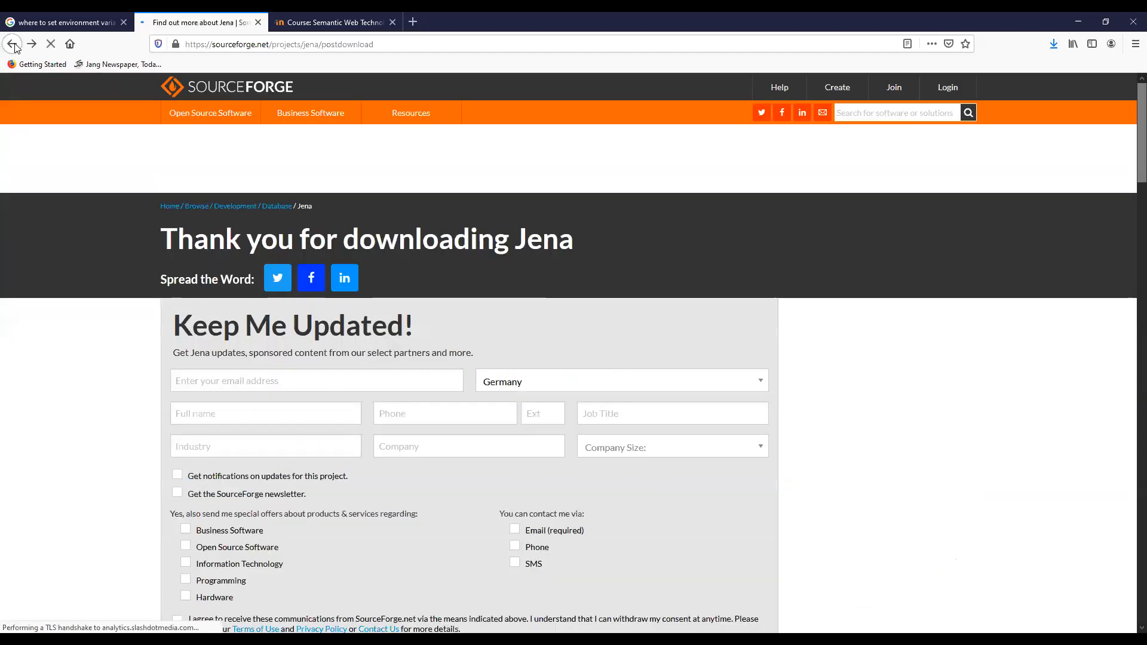
{"action": "left_click", "coordinate": [12, 45]}
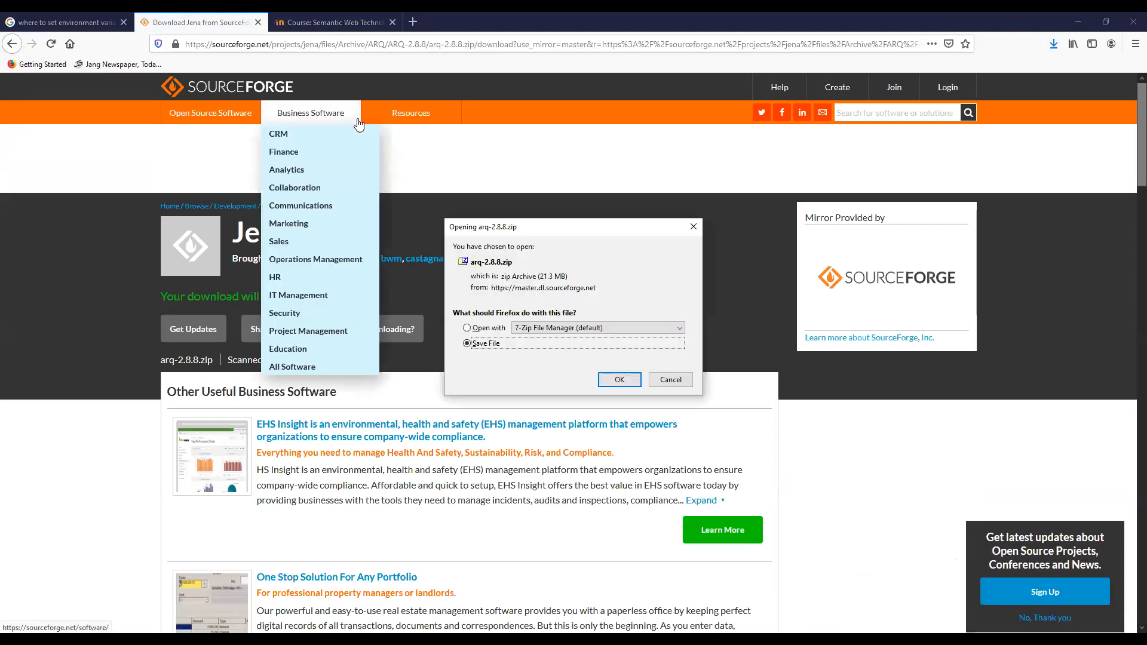
{"action": "left_click", "coordinate": [670, 380]}
{"action": "left_click", "coordinate": [344, 40]}
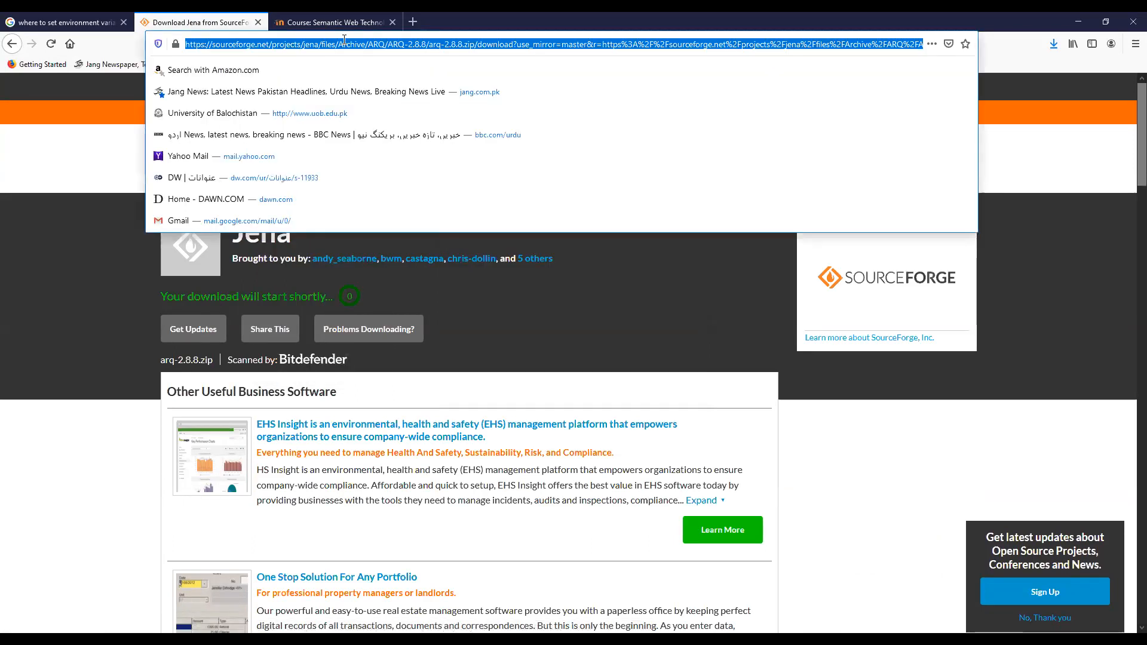
{"action": "type", "text": "https://sourceforge.net/projects/jena/files/Archive/ARQ/"}
{"action": "key", "text": "Return"}
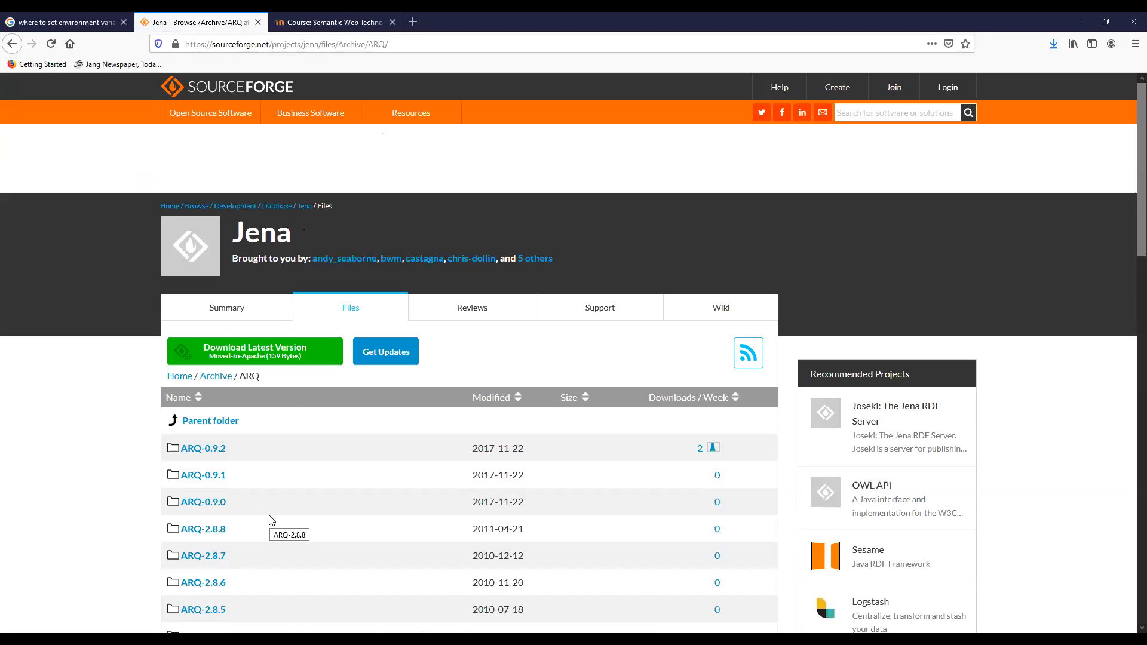
- Open the ARQ-2.8.8 folder and download the project's latest version file, Moved-to-Apache, choosing to save it
{"action": "left_click", "coordinate": [211, 536]}
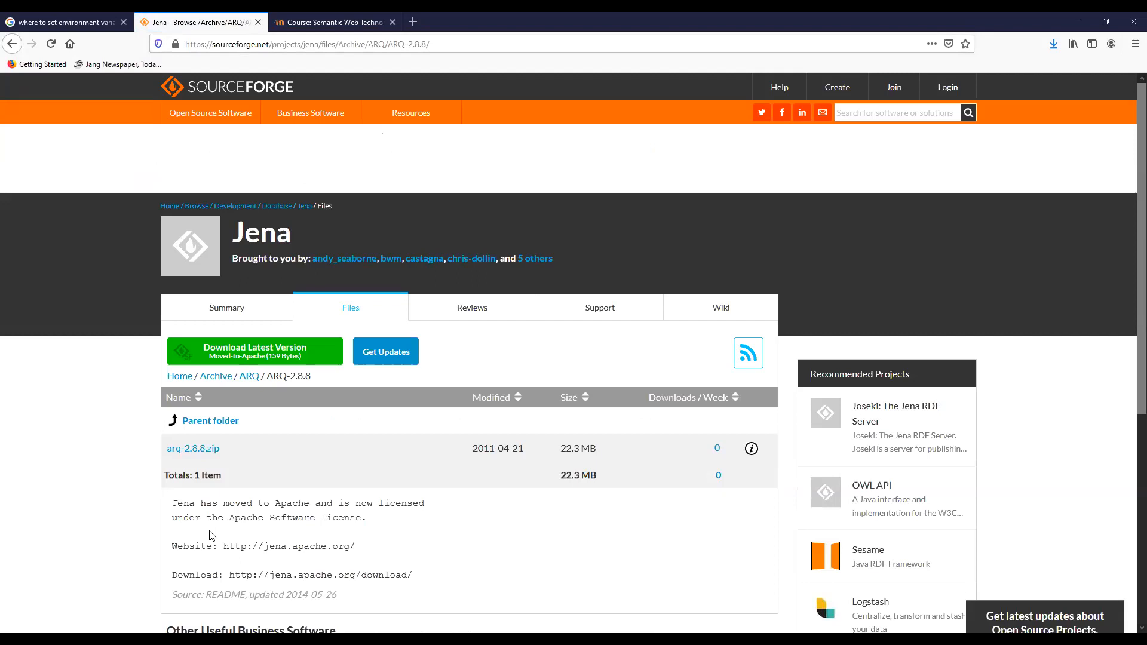
{"action": "left_click", "coordinate": [268, 355]}
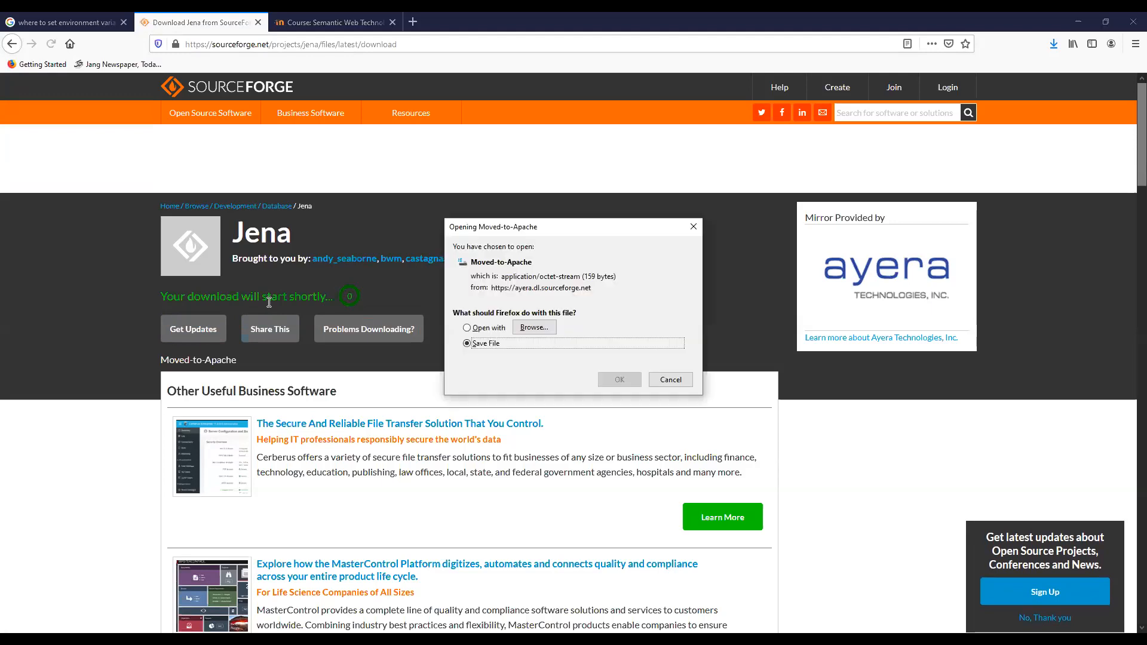
{"action": "left_click", "coordinate": [618, 380]}
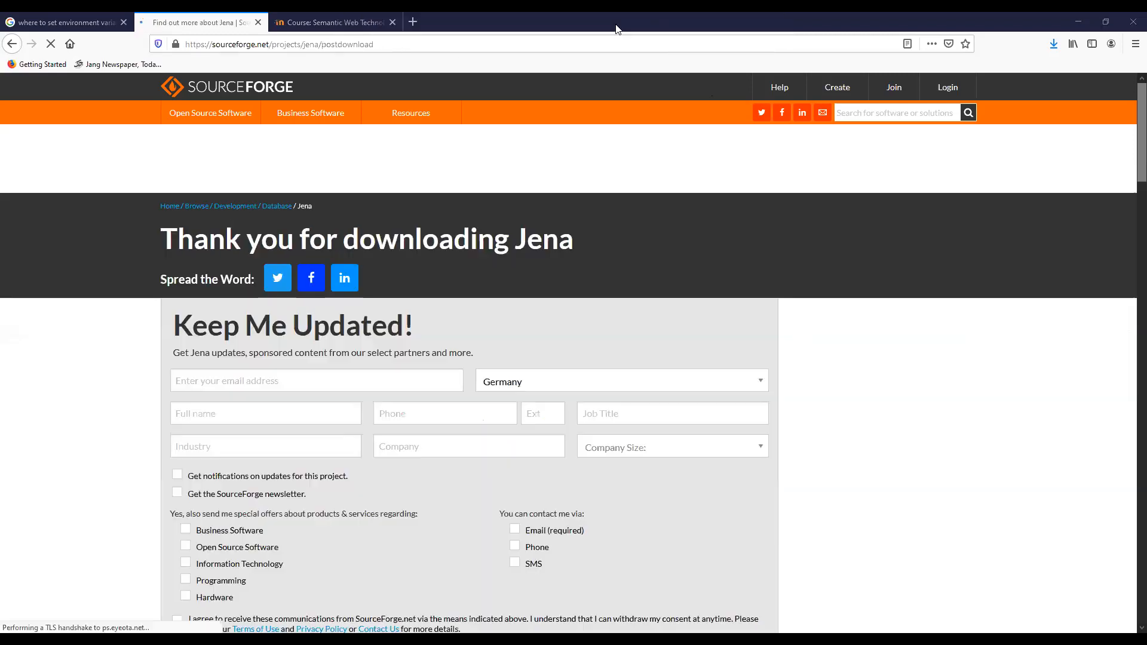
- Switch to File Explorer, find the arq-2.8.8 zip archive on Local Disk (C:) and view its 7-Zip options
{"action": "key", "text": "alt+Tab"}
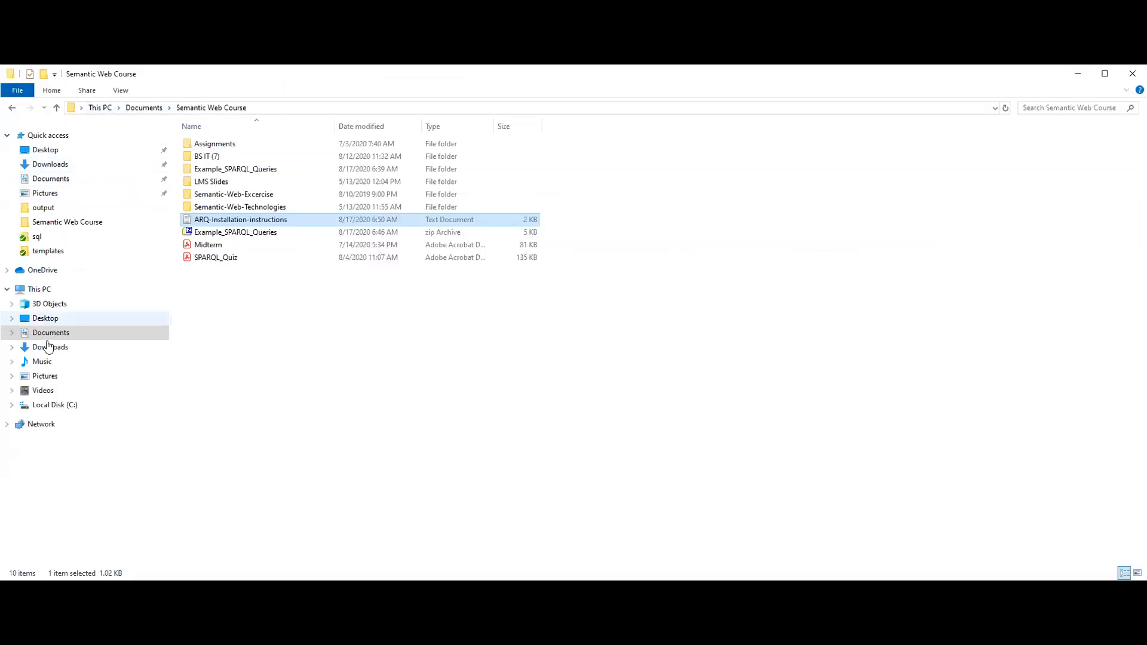
{"action": "left_click", "coordinate": [55, 405]}
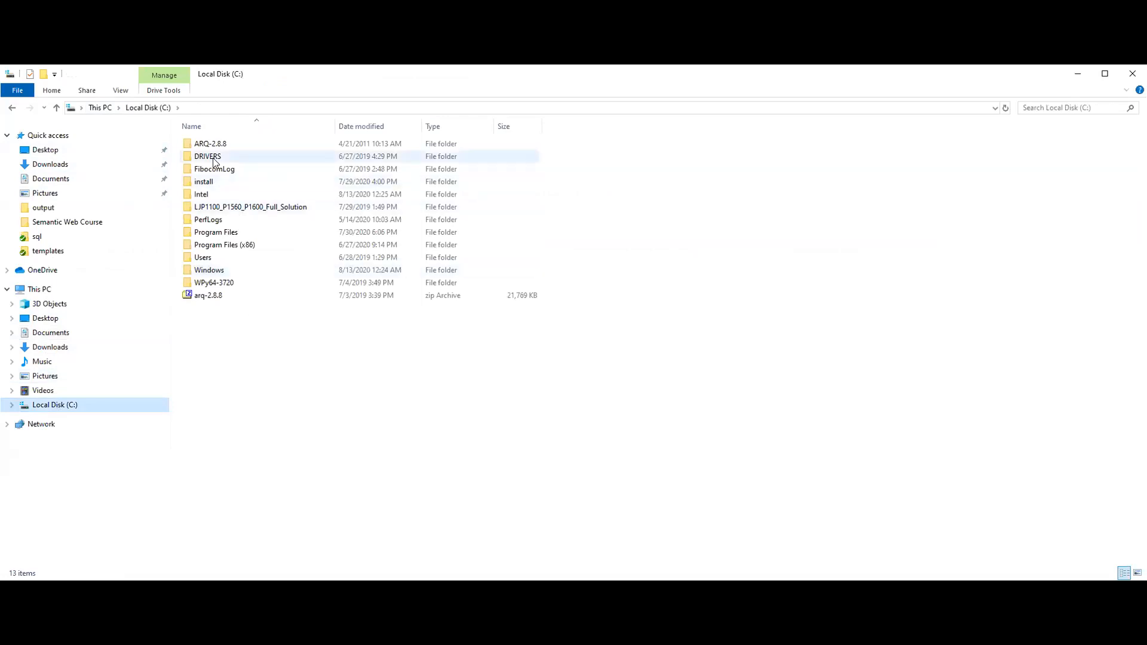
{"action": "left_click", "coordinate": [222, 299]}
{"action": "right_click", "coordinate": [221, 299]}
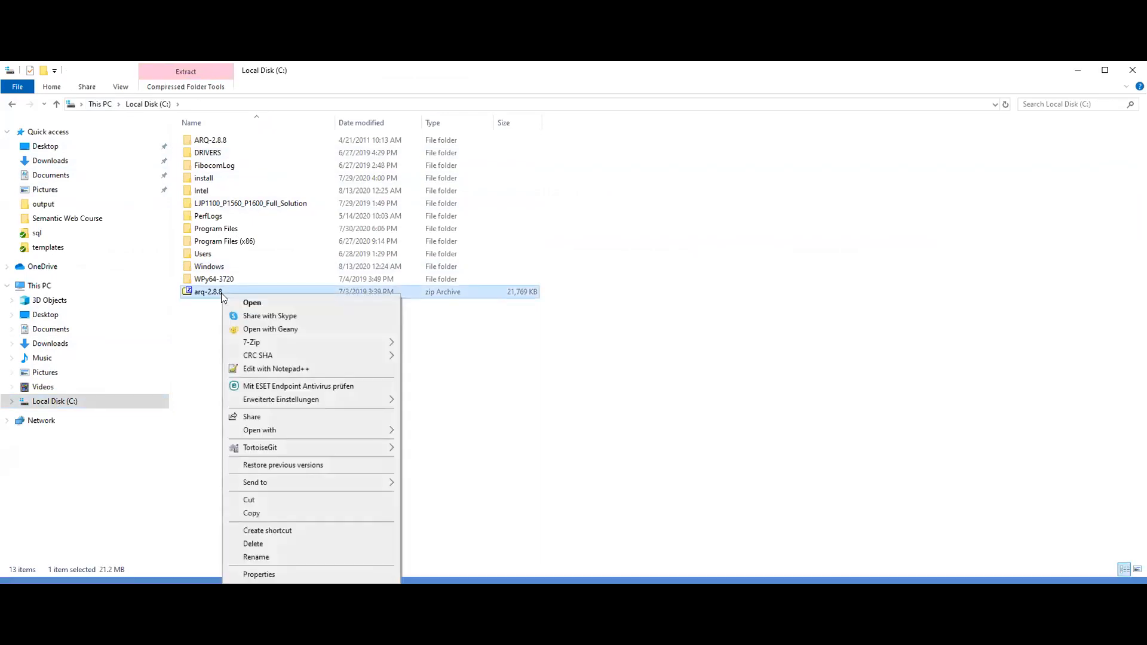
{"action": "mouse_move", "coordinate": [261, 346]}
{"action": "left_click", "coordinate": [651, 135]}
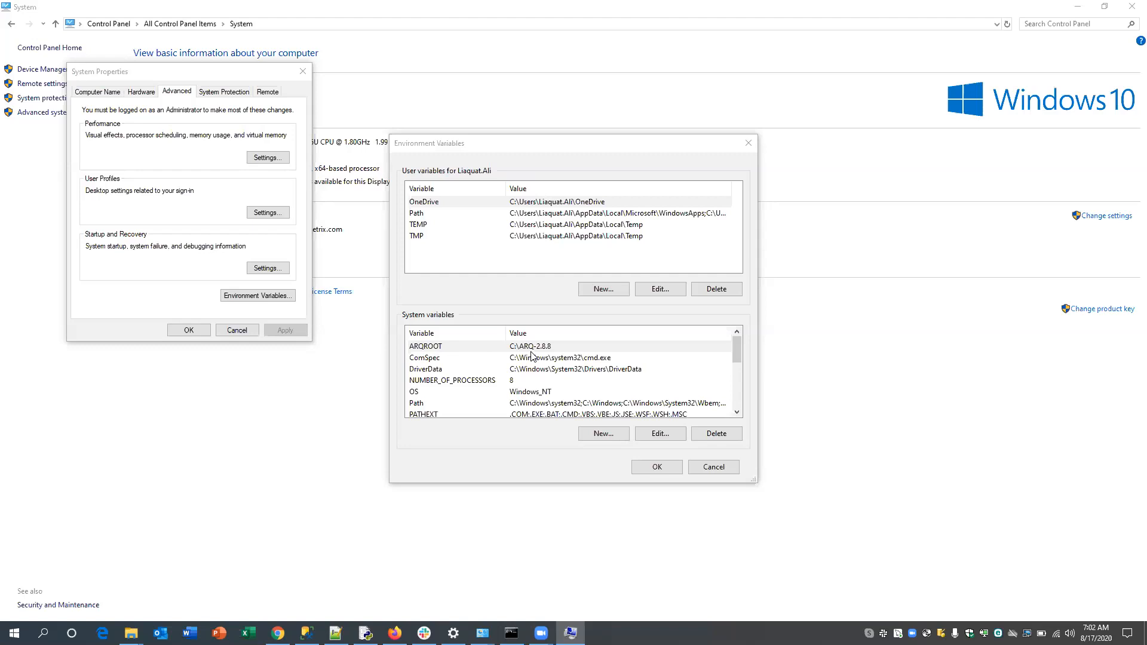
- Fill in a new system variable named ARQROOT with the value C:\ARQ-2.8.8 and discard the entry
{"action": "left_click", "coordinate": [601, 432]}
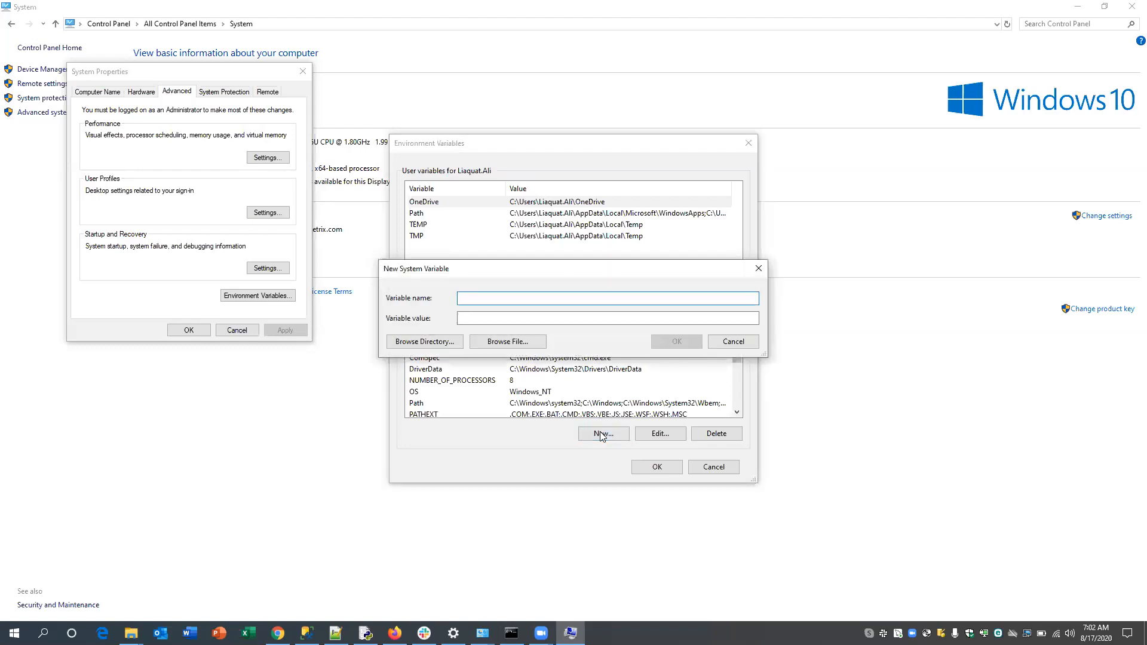
{"action": "type", "text": "ARQROOT"}
{"action": "left_click_drag", "start_coordinate": [541, 270], "coordinate": [630, 88]}
{"action": "left_click", "coordinate": [583, 134]}
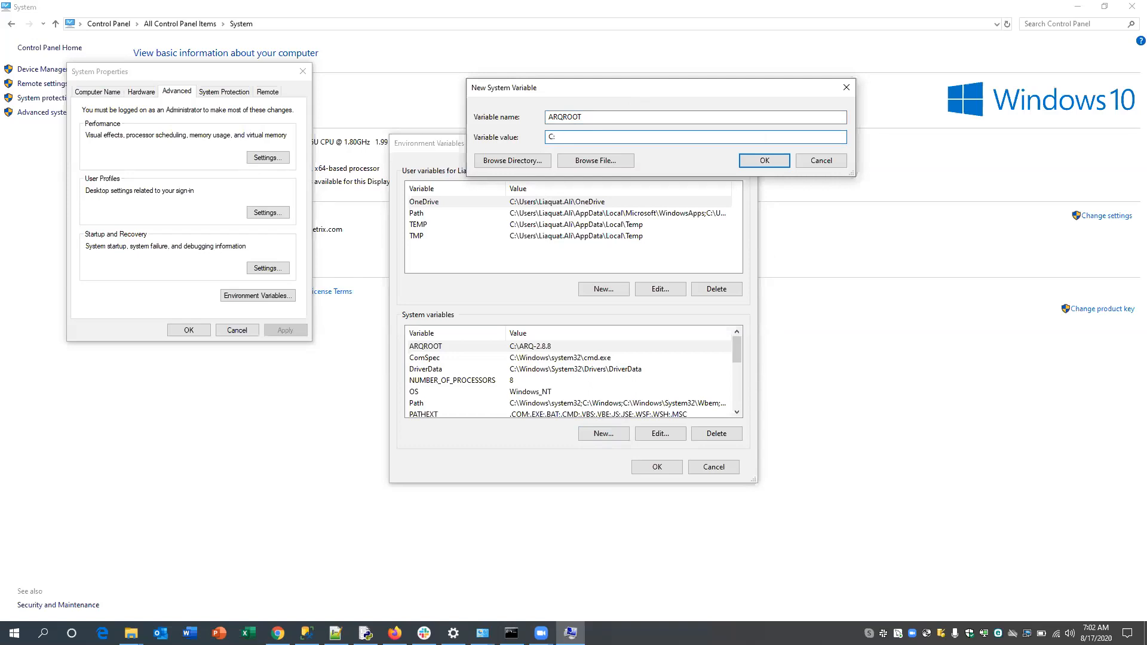
{"action": "type", "text": "C:\\R"}
{"action": "key", "text": "BackSpace"}
{"action": "type", "text": "ARQ-2.8.8"}
{"action": "left_click", "coordinate": [819, 161]}
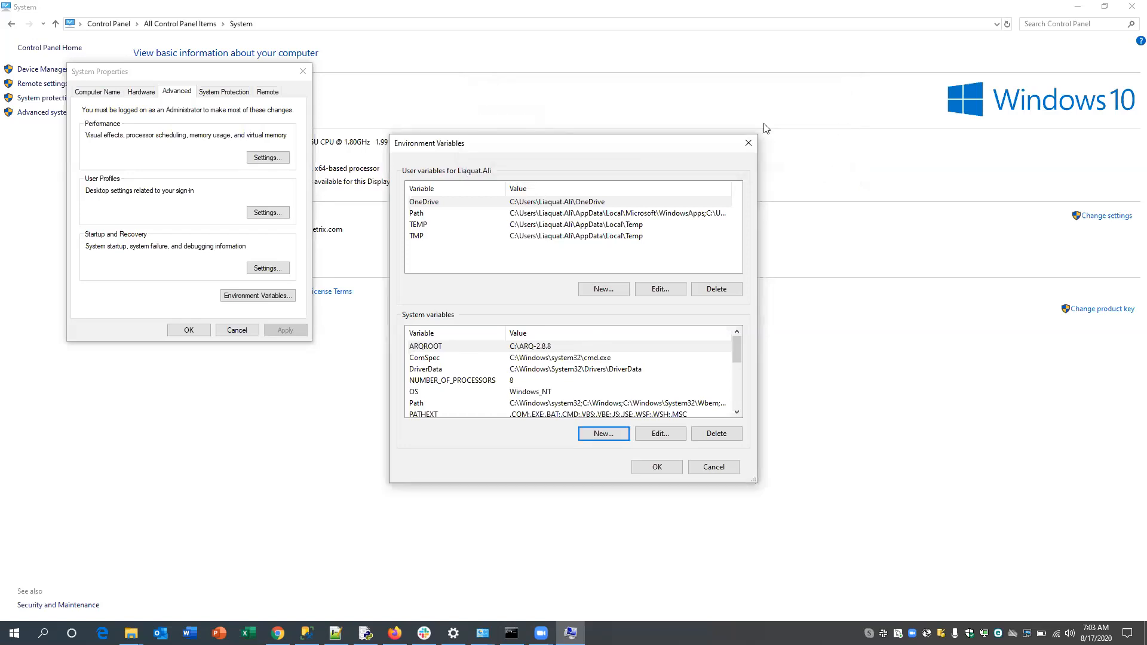
- Switch to Notepad++ and highlight the PATH extension C:\ARQ-2.8.8\lib in the installation instructions
{"action": "key", "text": "alt+Tab"}
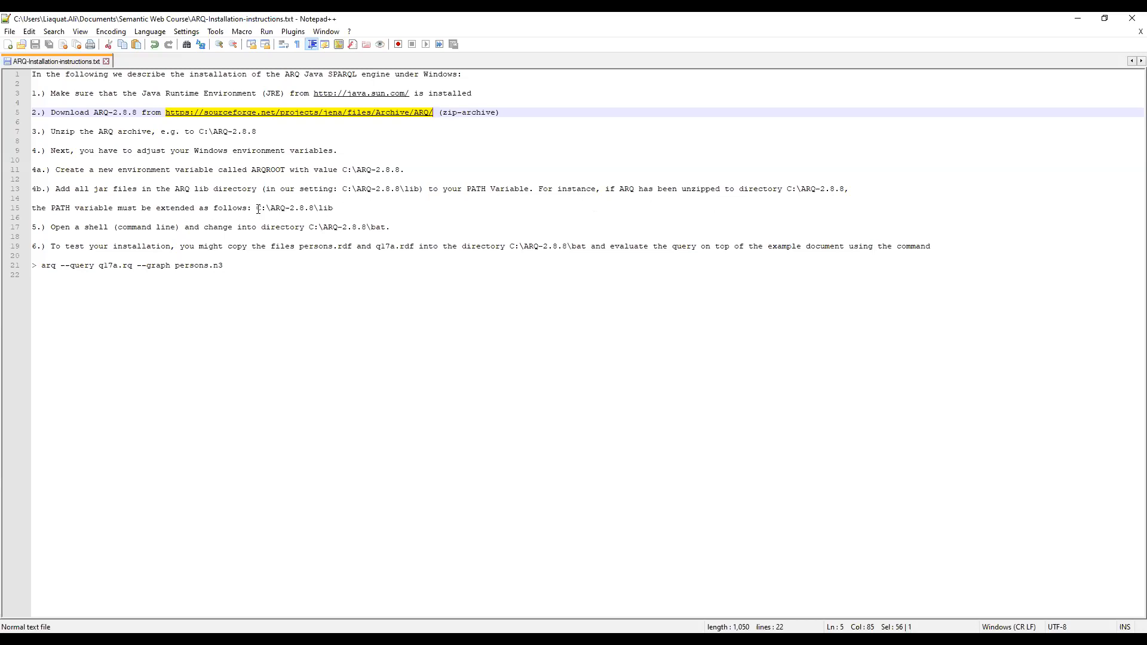
{"action": "left_click_drag", "start_coordinate": [259, 209], "coordinate": [338, 211]}
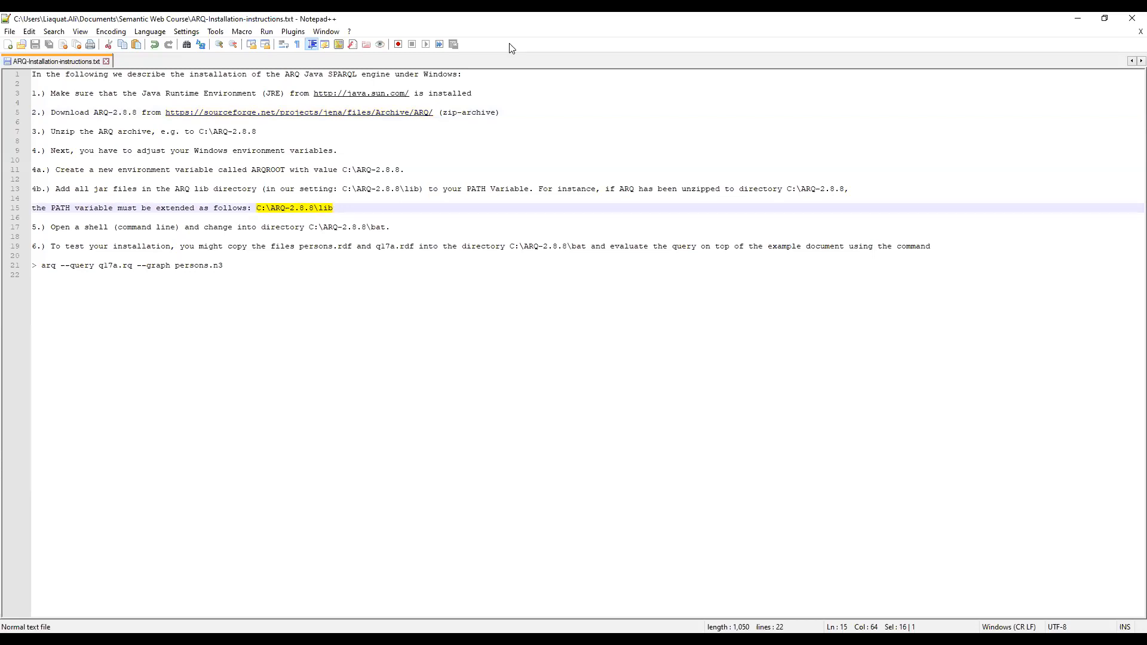
- Switch back to Environment Variables, inspect the system Path variable's entries, and close the system dialogs without changes
{"action": "key", "text": "alt+Tab"}
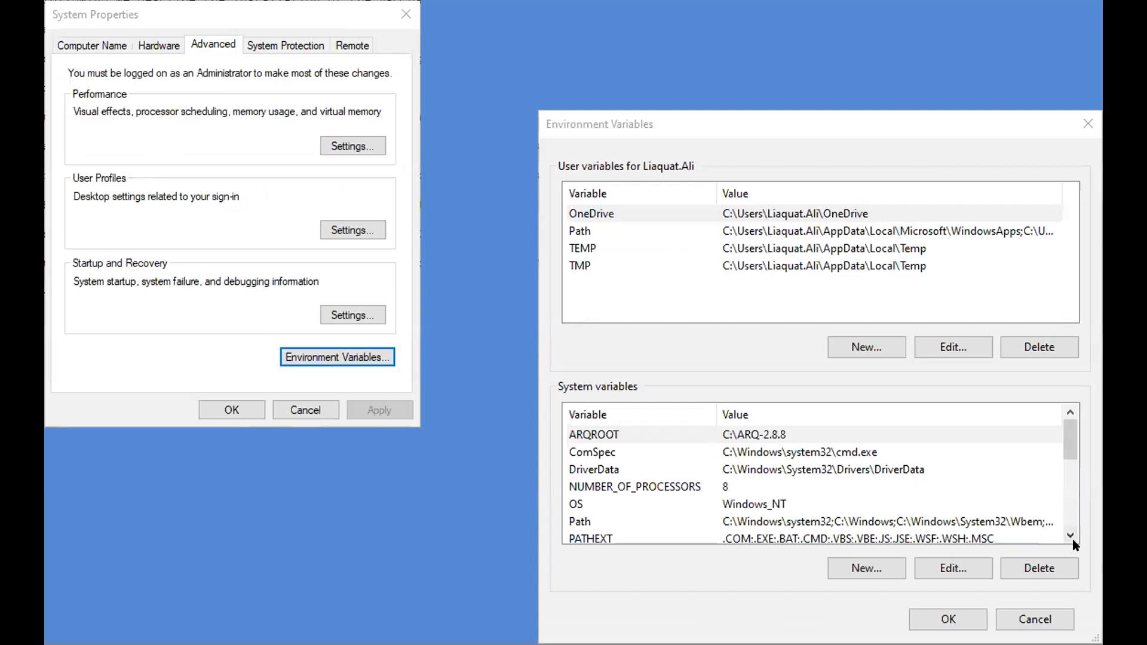
{"action": "scroll", "coordinate": [1069, 536], "scroll_direction": "down", "scroll_amount": 1}
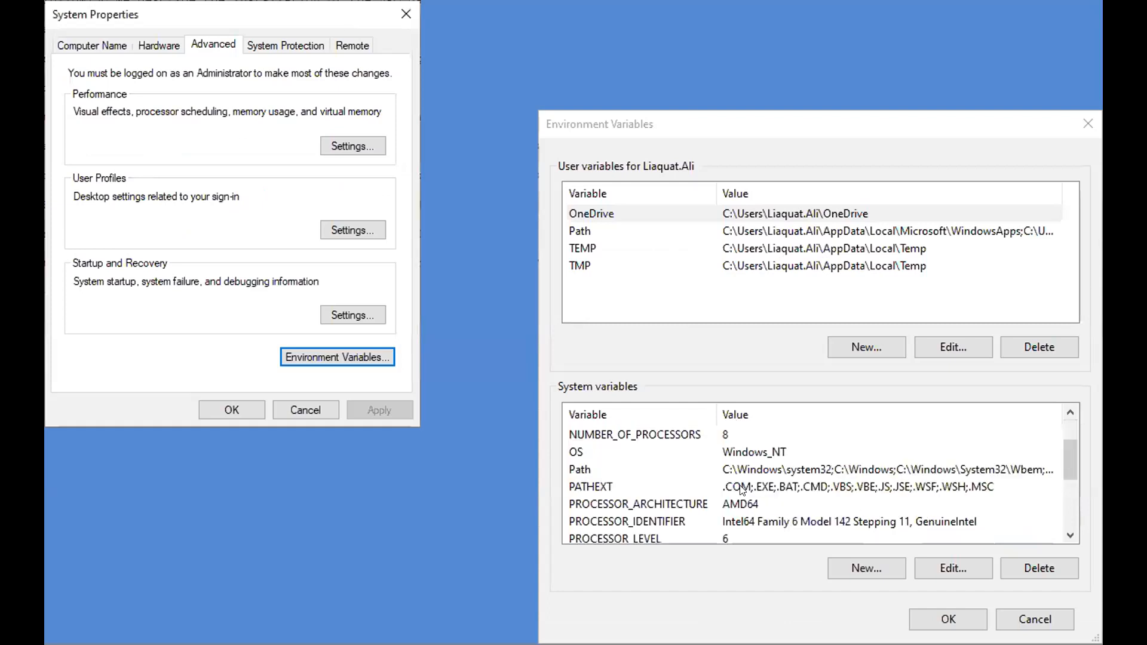
{"action": "left_click", "coordinate": [590, 472]}
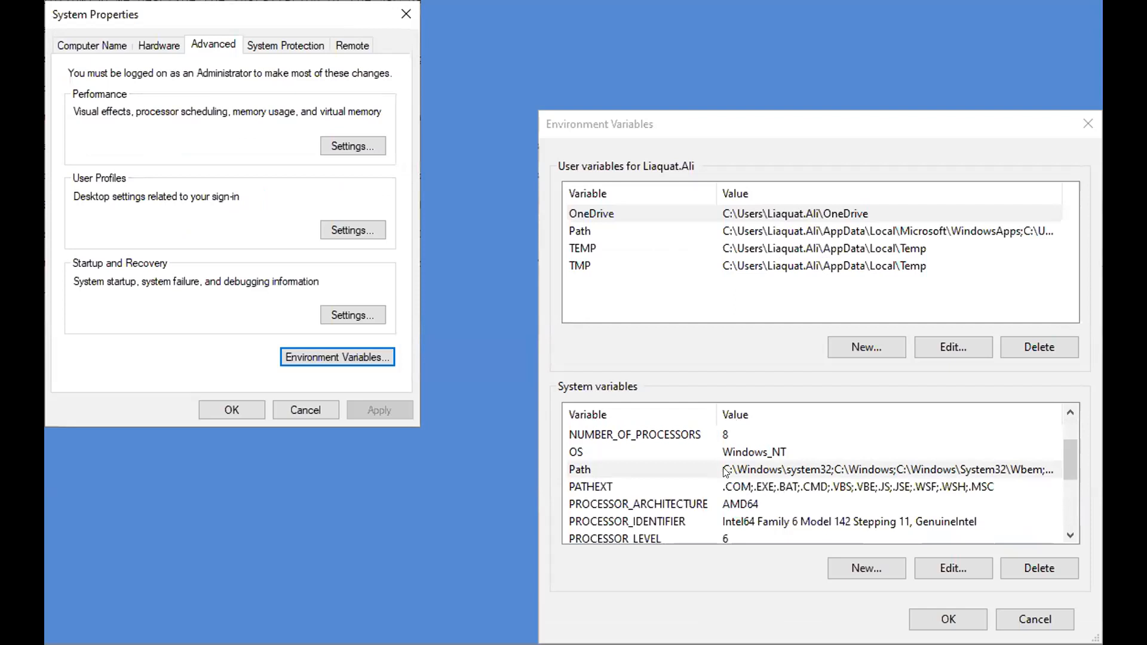
{"action": "left_click", "coordinate": [940, 564]}
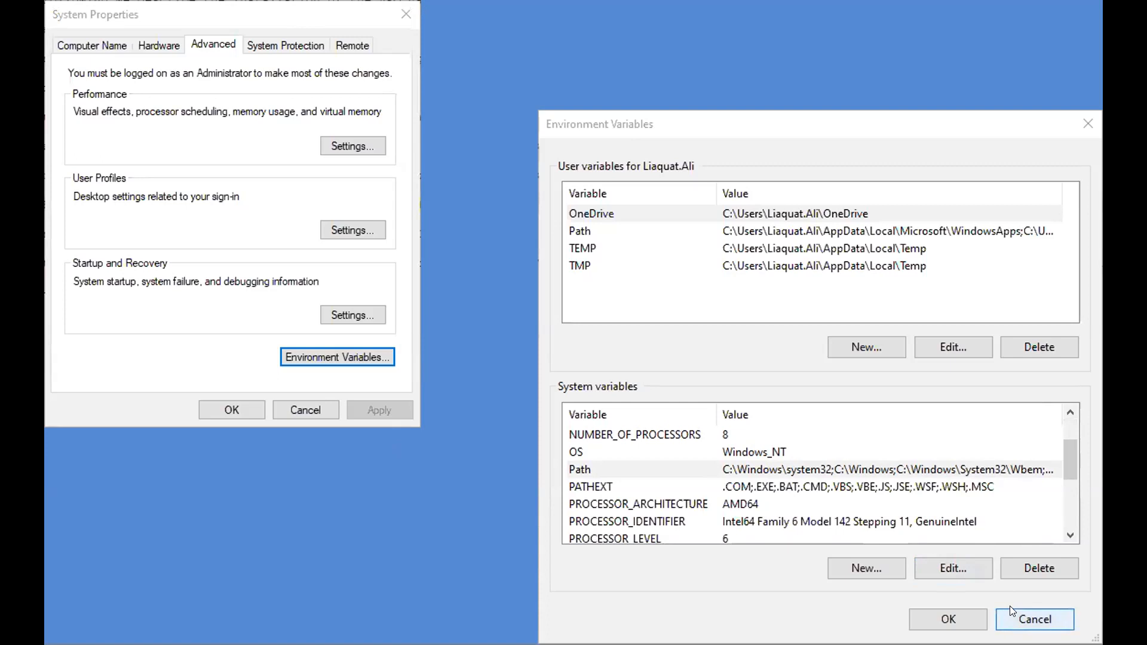
{"action": "left_click", "coordinate": [1078, 125]}
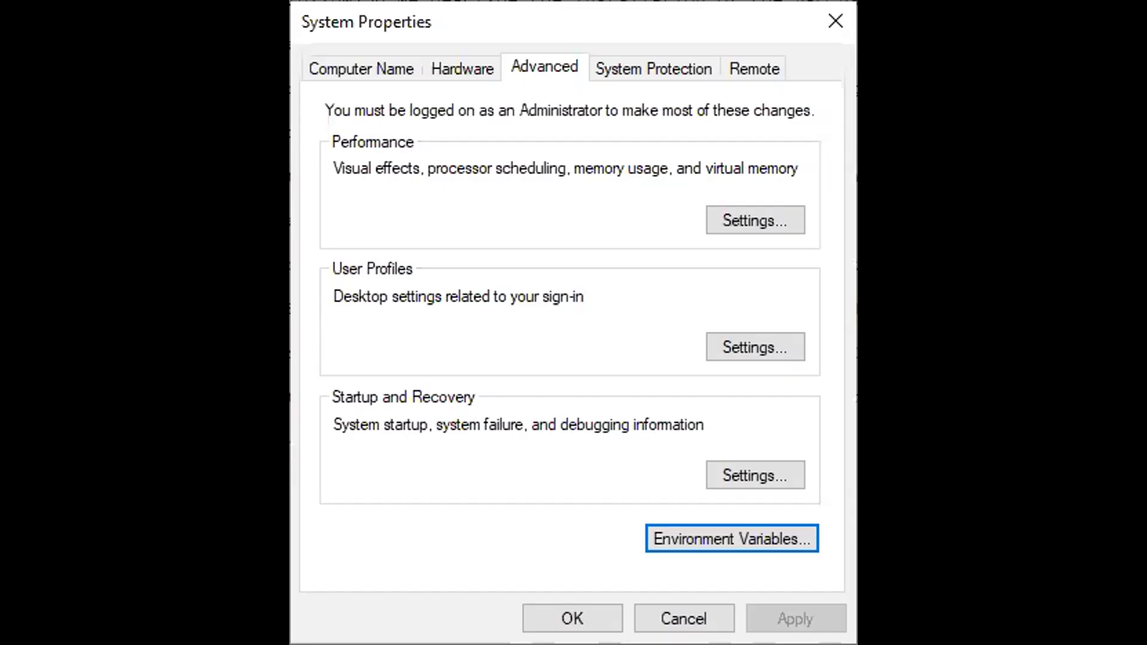
{"action": "left_click", "coordinate": [691, 531]}
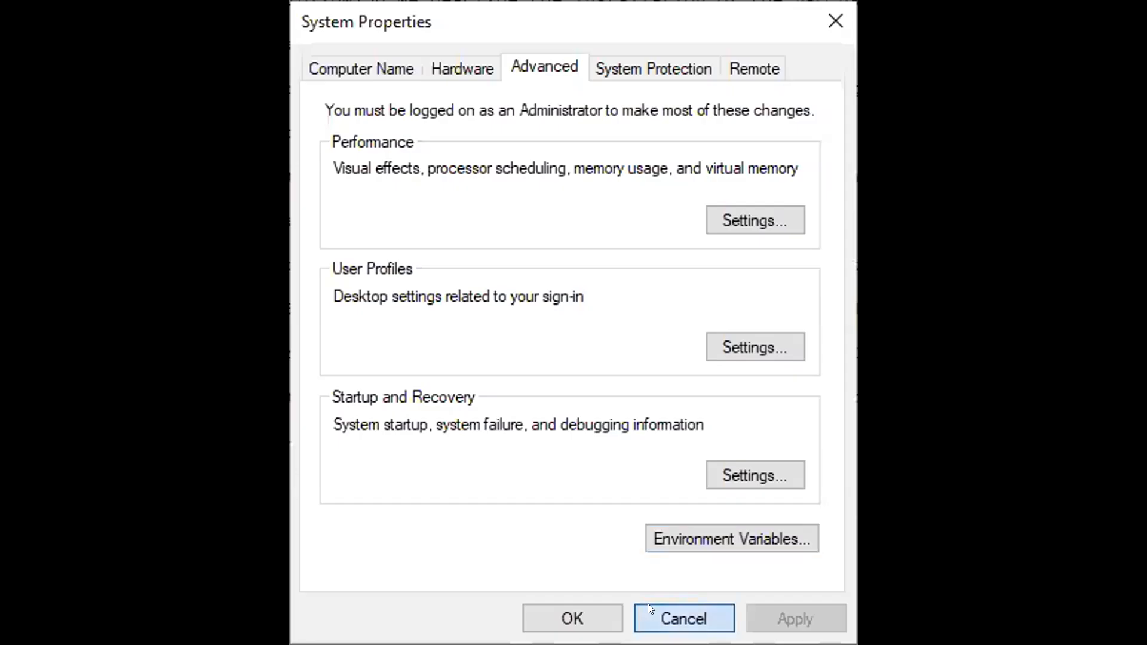
{"action": "left_click", "coordinate": [648, 615]}
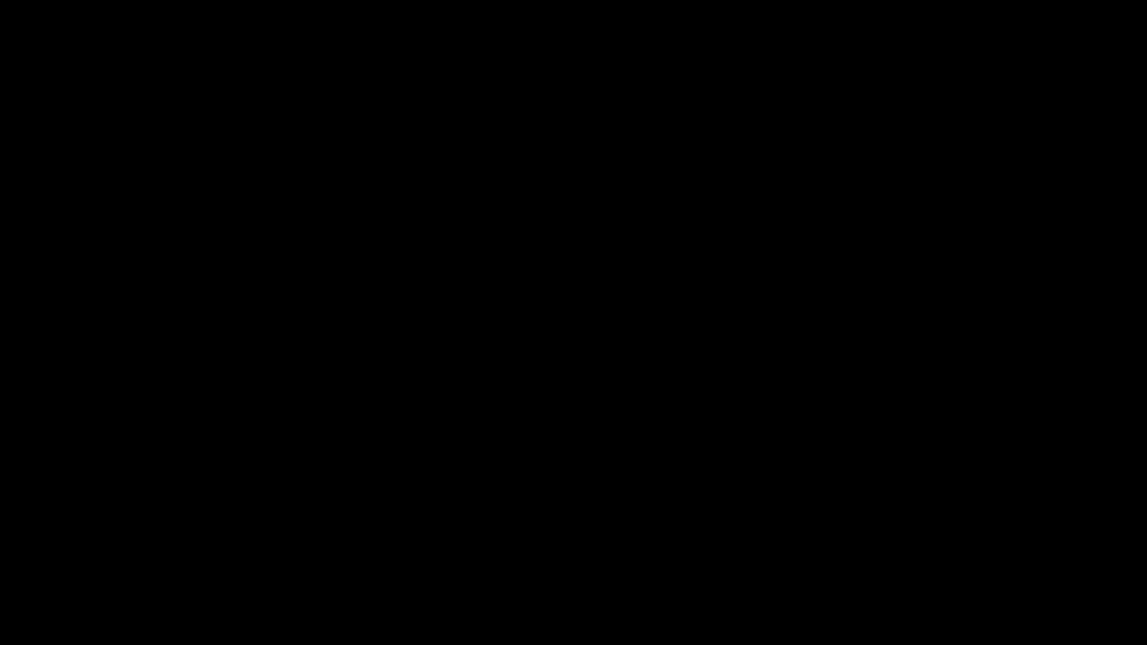